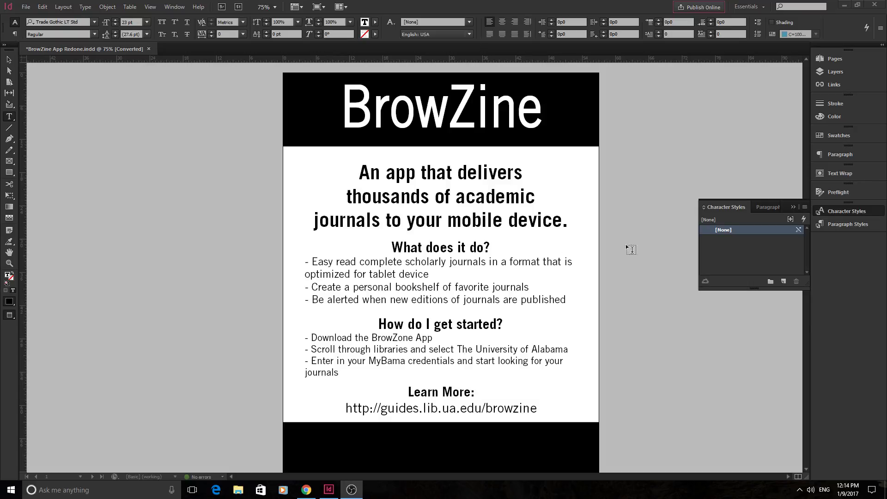
Step: Dock the Object Styles panel with the right-side panels and show the Paragraph Styles list
click(175, 7)
mouse_move(277, 204)
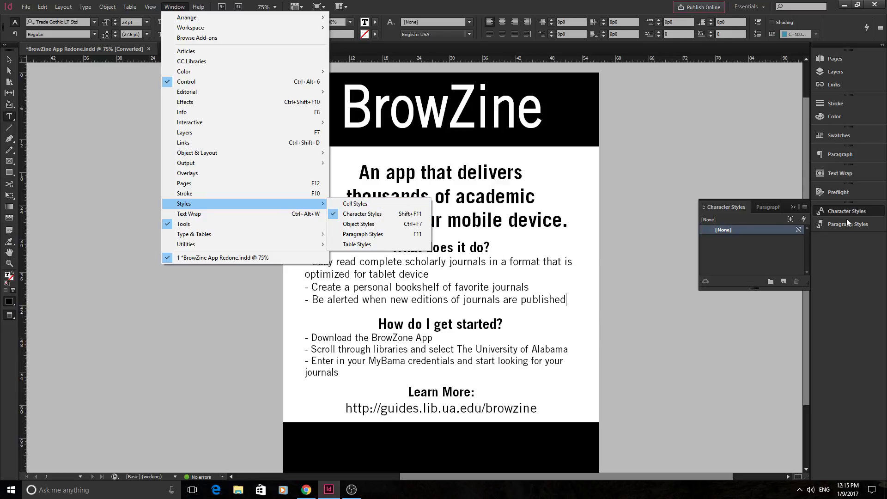
click(359, 223)
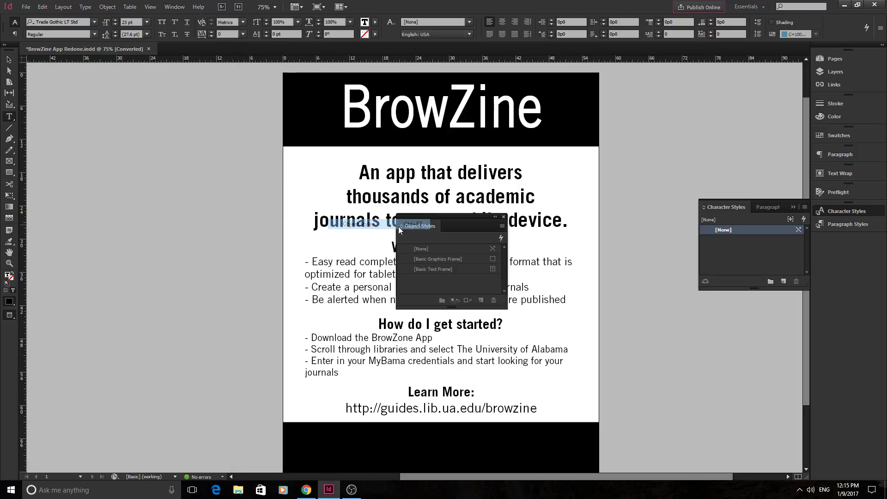
drag(426, 233, 839, 245)
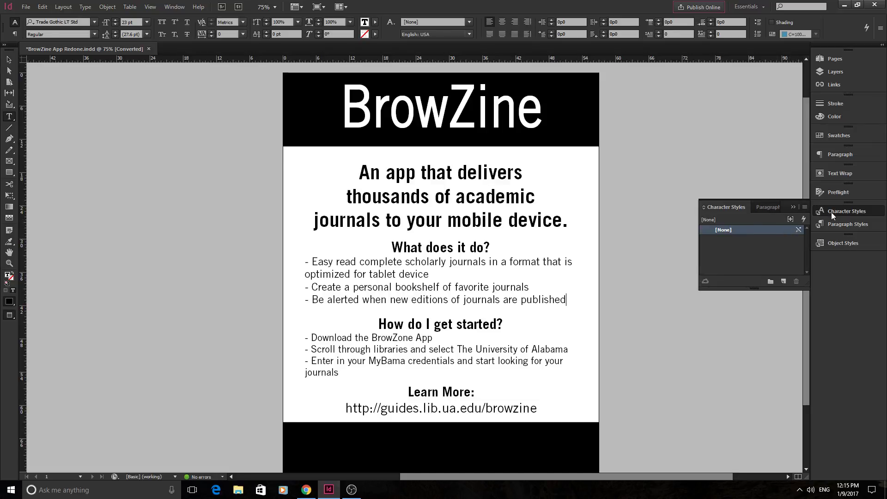
click(768, 208)
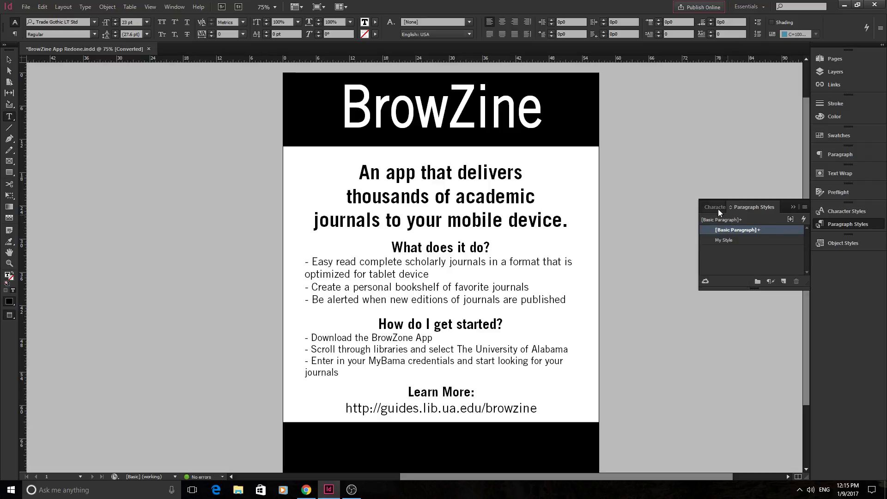
Step: Create Paragraph Style 1 from the three bullets under 'What does it do?'
click(763, 207)
scroll(503, 282, down, 1)
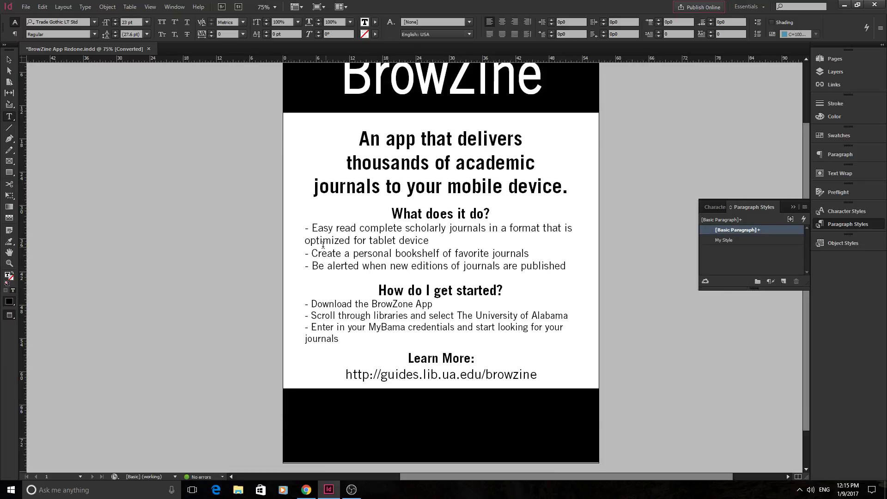
drag(312, 228, 567, 267)
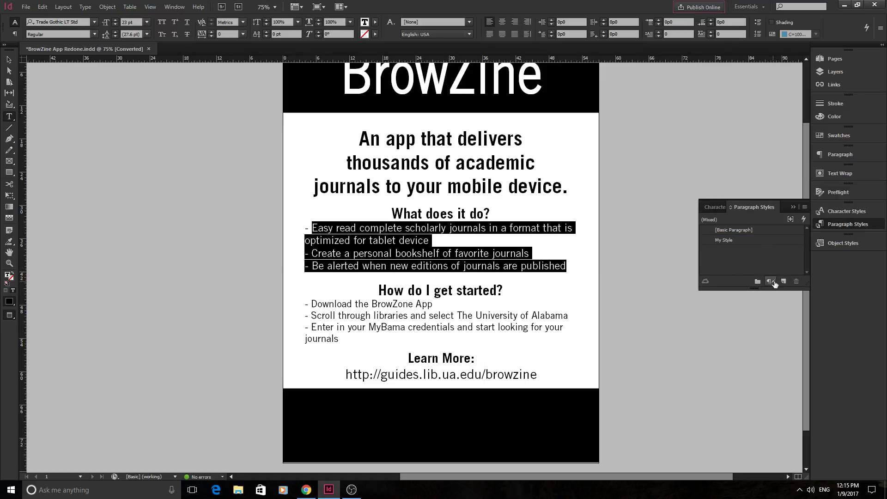
click(784, 282)
click(769, 250)
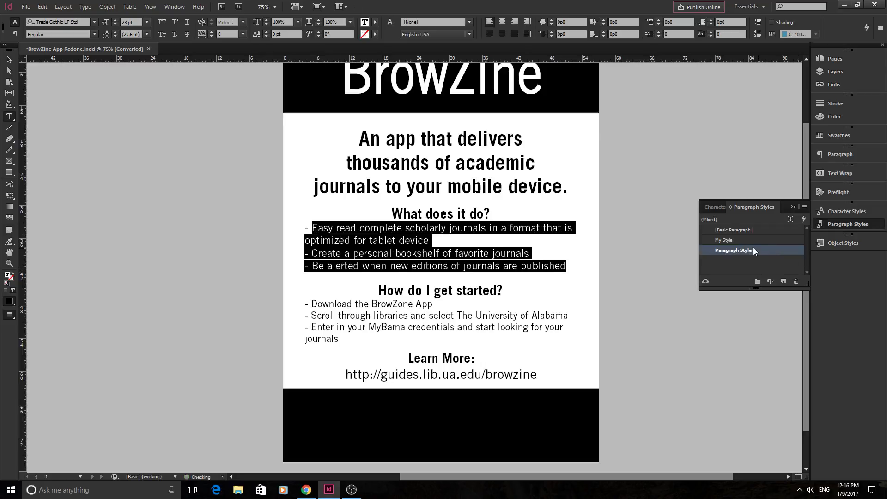
Step: Rename Paragraph Style 1 to 'Main Paragraphs BrowZine' and set it to Regular, 22 pt
click(766, 248)
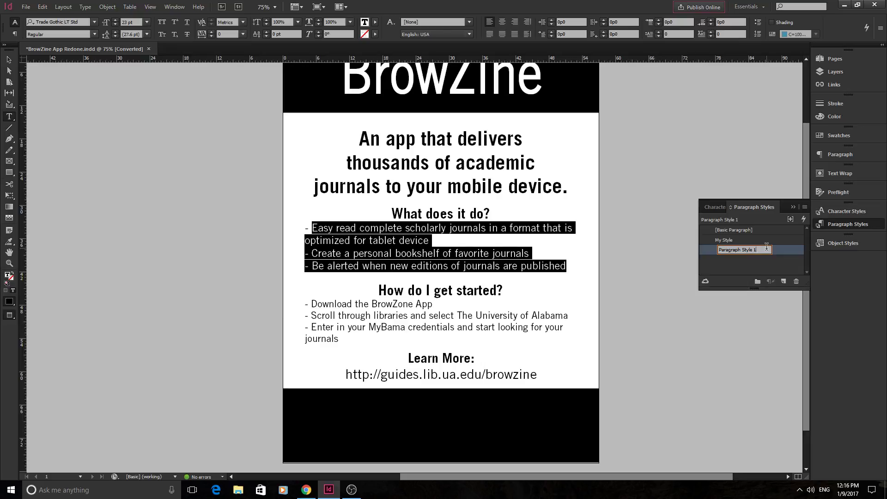
double_click(783, 253)
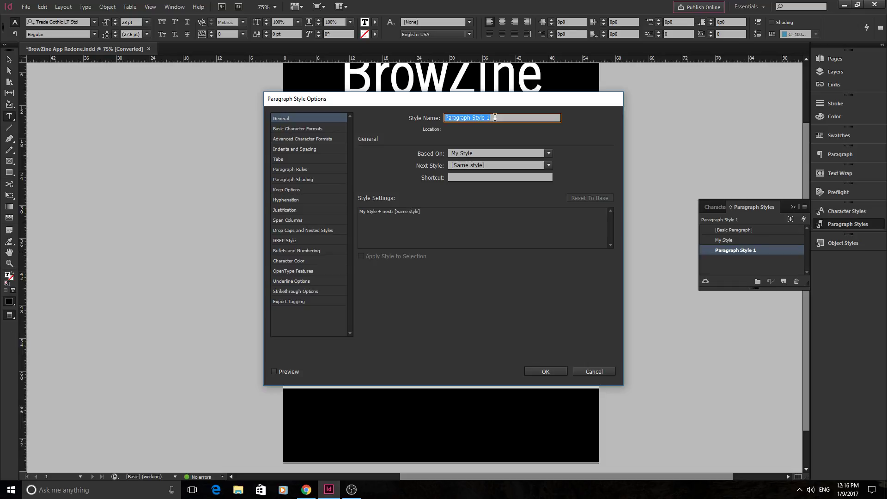
text(Main Paragraphs BrowZine)
click(308, 128)
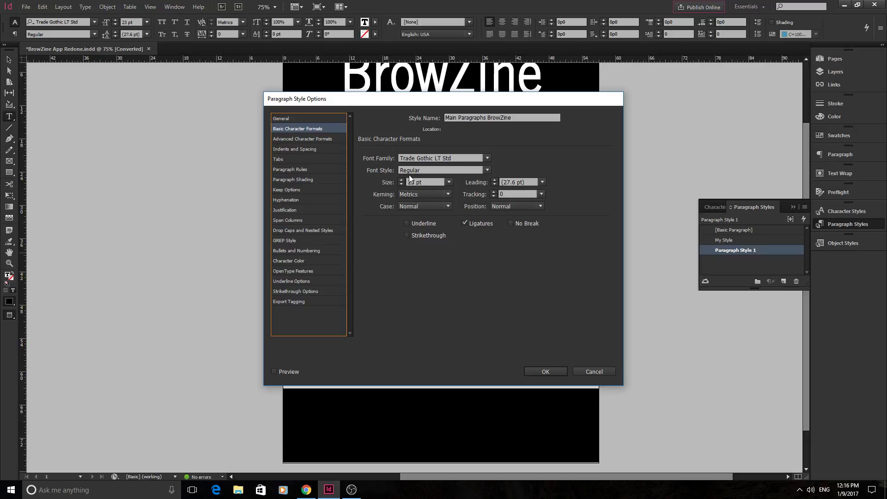
click(487, 170)
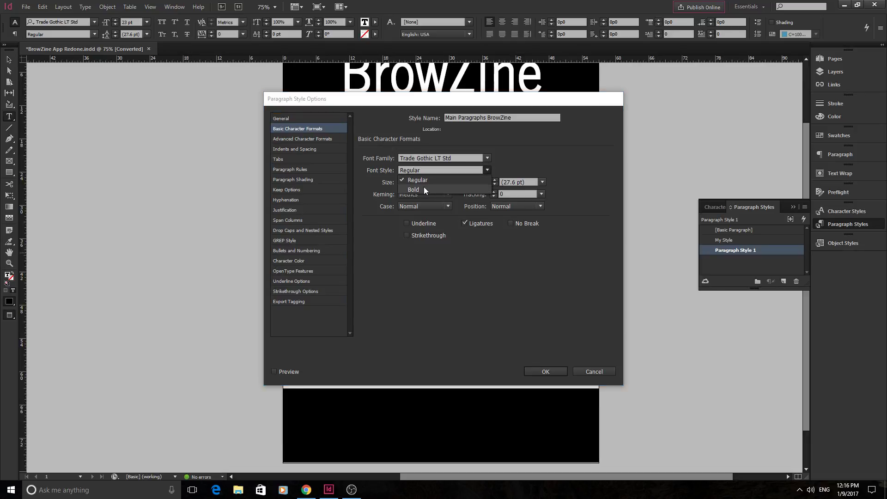
click(487, 170)
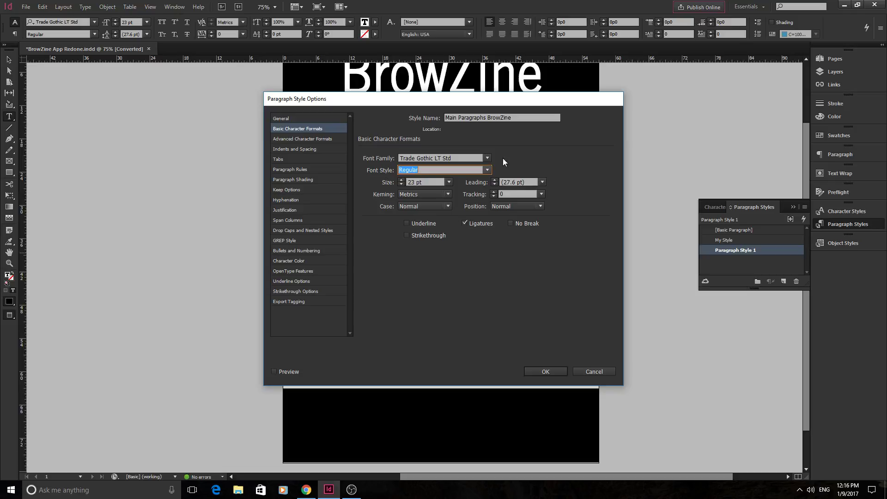
click(402, 184)
Step: Check the indents and spacing, preview the style on the bullets, and try then remove shading
click(295, 169)
click(314, 149)
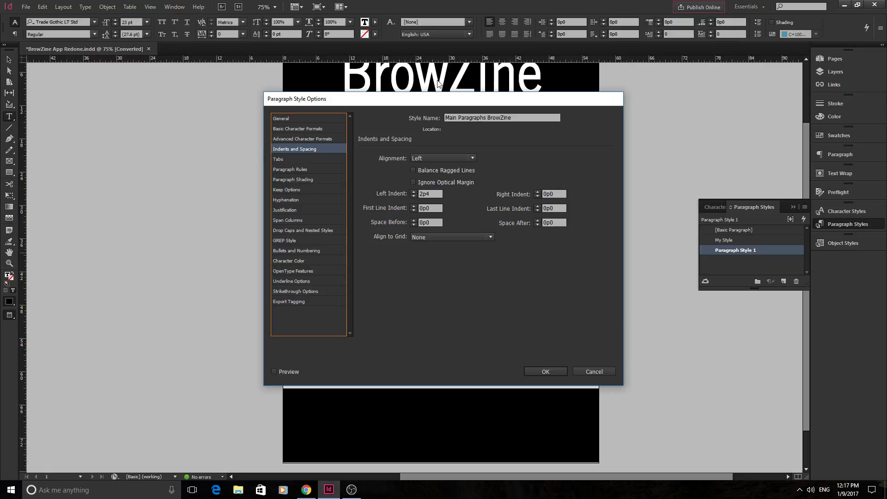
drag(431, 100, 708, 115)
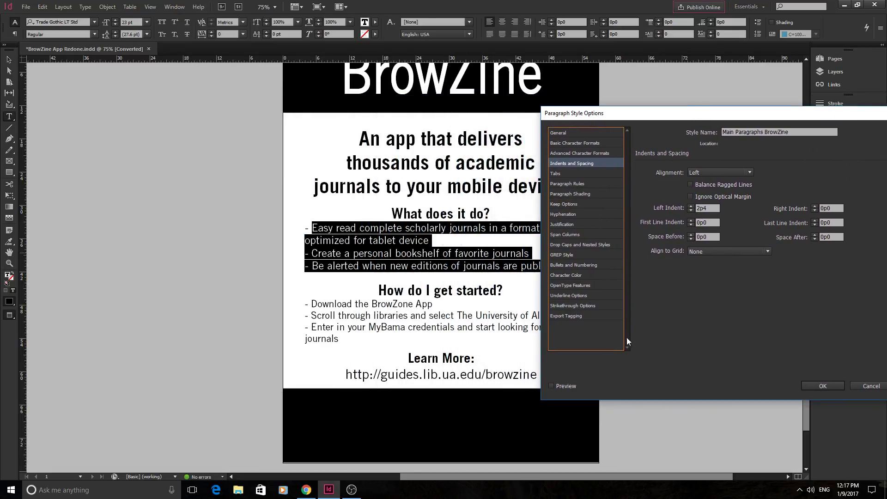
click(551, 386)
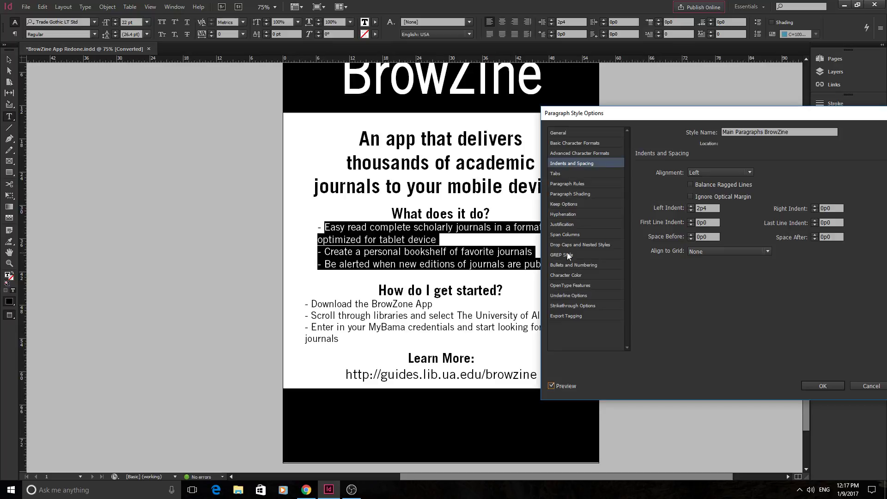
click(573, 194)
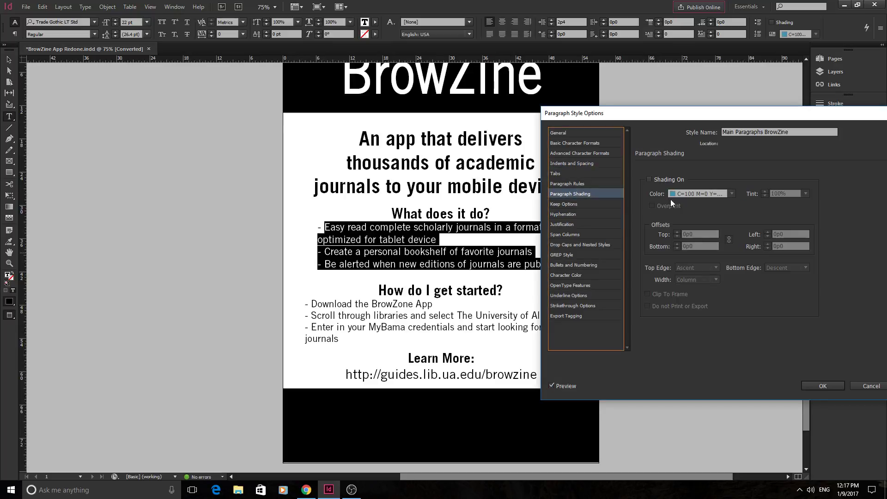
click(649, 179)
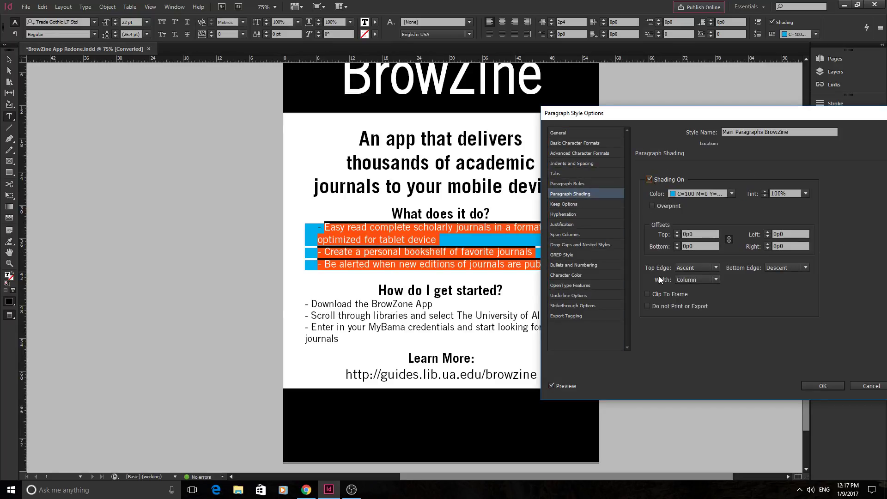
click(649, 179)
Step: Review the remaining style settings and save the Main Paragraphs BrowZine style
click(562, 213)
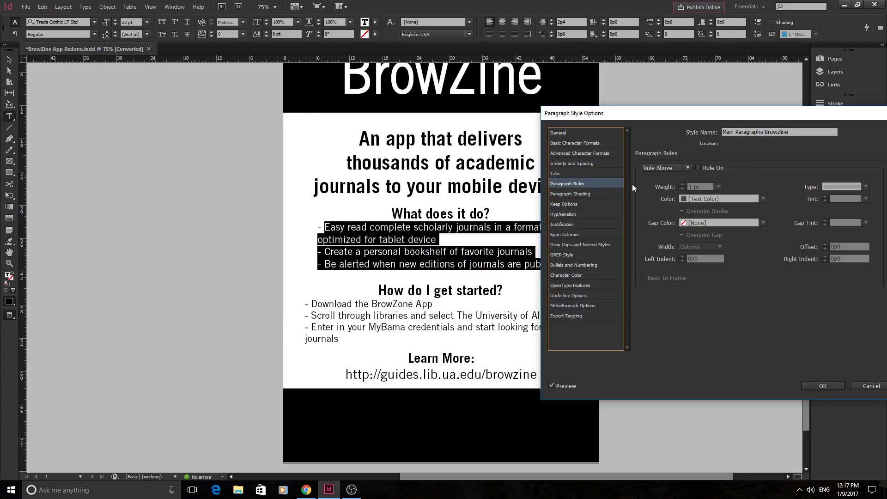
click(564, 143)
click(564, 134)
drag(695, 117, 651, 117)
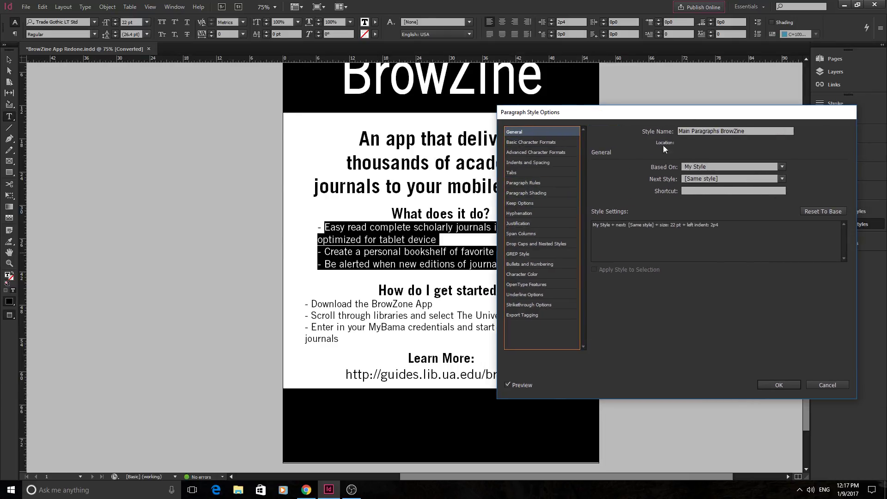
click(778, 384)
click(523, 287)
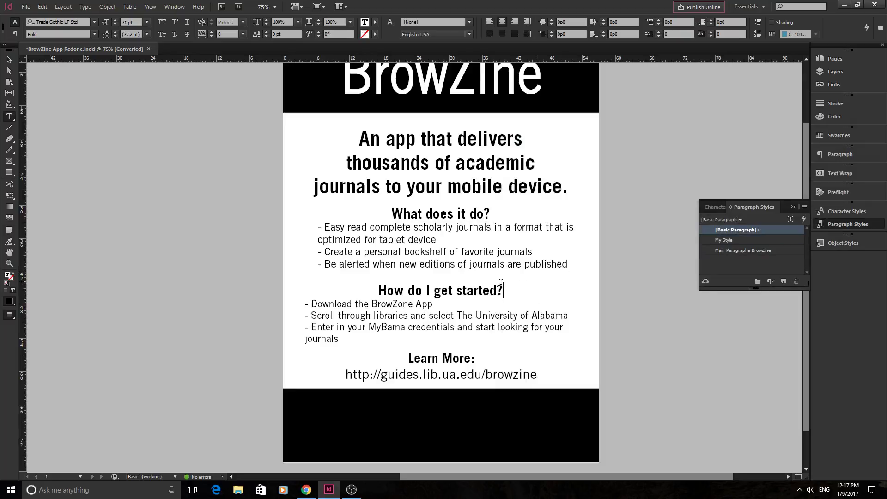
Step: Apply Main Paragraphs BrowZine to the three bullets under 'How do I get started?'
drag(305, 304, 443, 337)
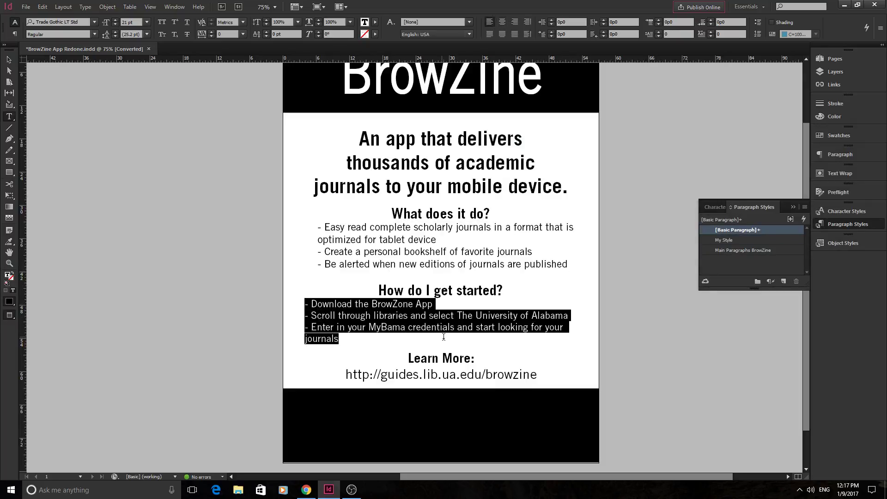
click(735, 250)
click(419, 338)
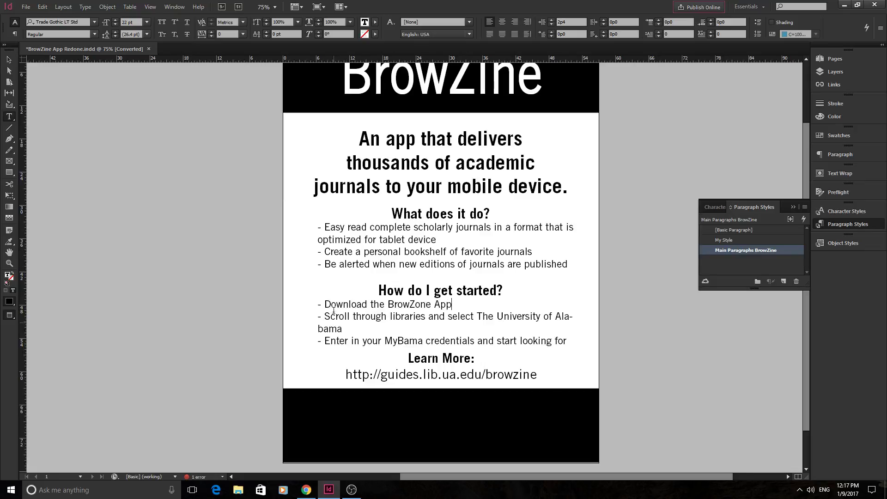
Step: Change the Main Paragraphs BrowZine font size to 23 pt and save it
double_click(781, 250)
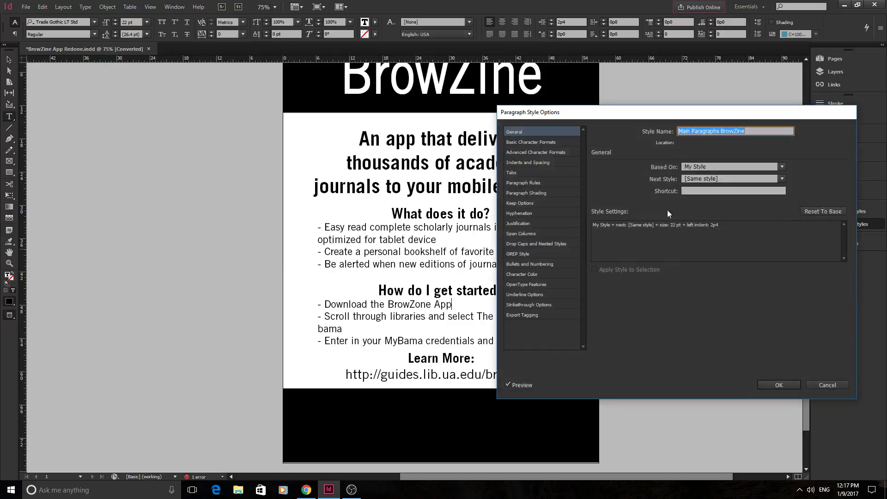
drag(575, 120, 596, 127)
click(561, 170)
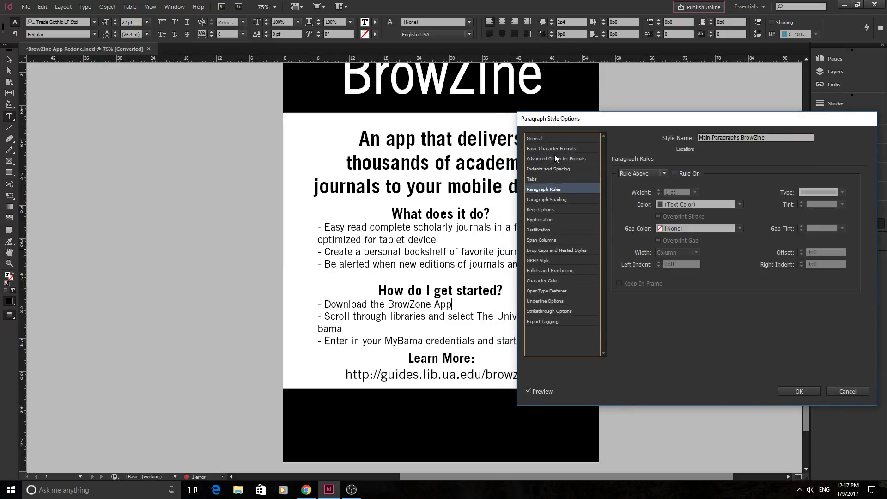
click(554, 157)
click(554, 149)
click(654, 204)
click(653, 204)
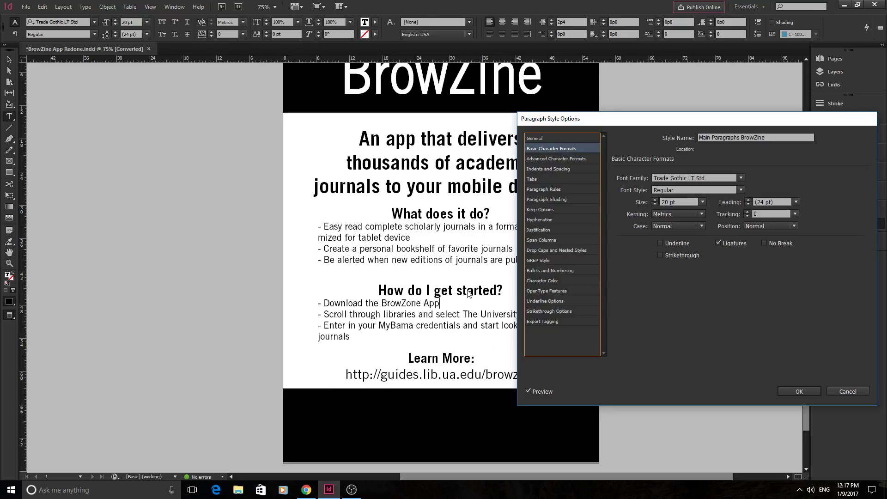
click(655, 199)
click(655, 199)
click(655, 199)
click(655, 199)
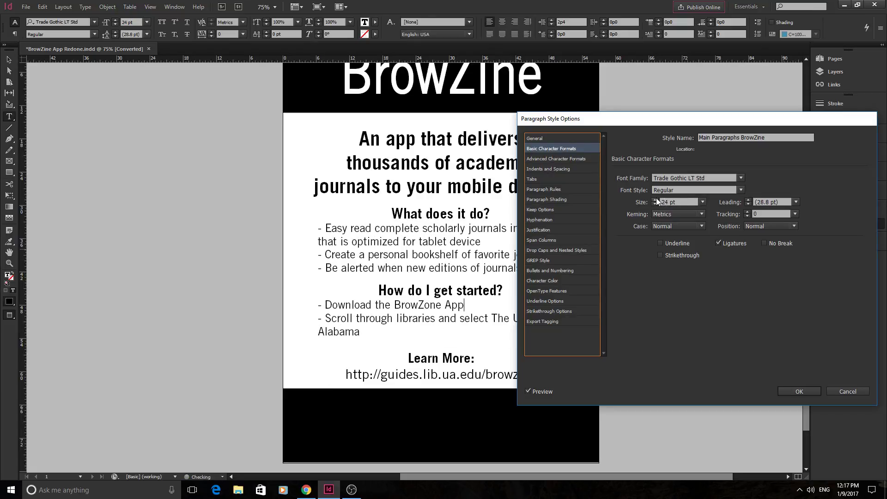
click(655, 204)
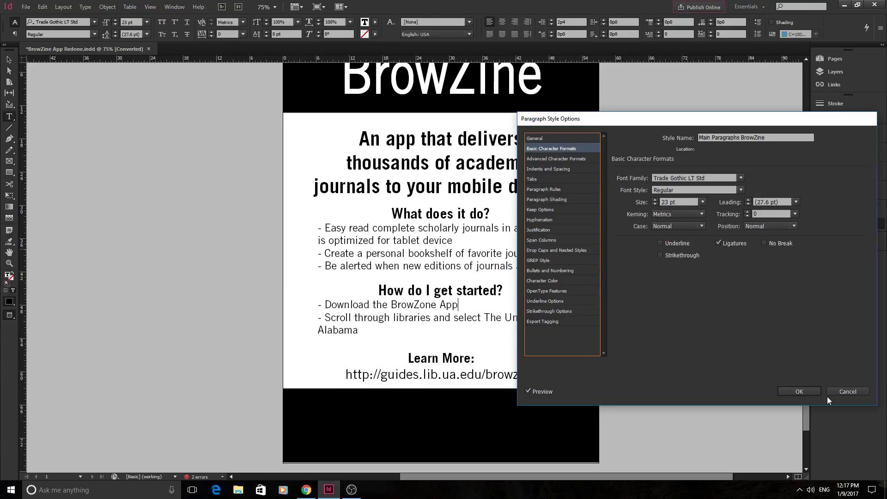
click(802, 390)
drag(391, 213, 498, 214)
Step: Create a paragraph style from the 'What does it do?' heading and name it 'Header'
click(783, 281)
double_click(745, 240)
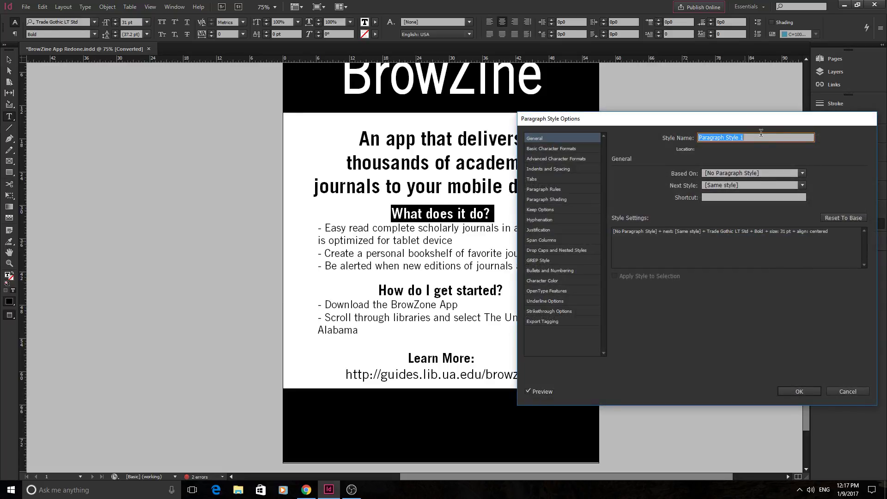
text(Header)
key(Return)
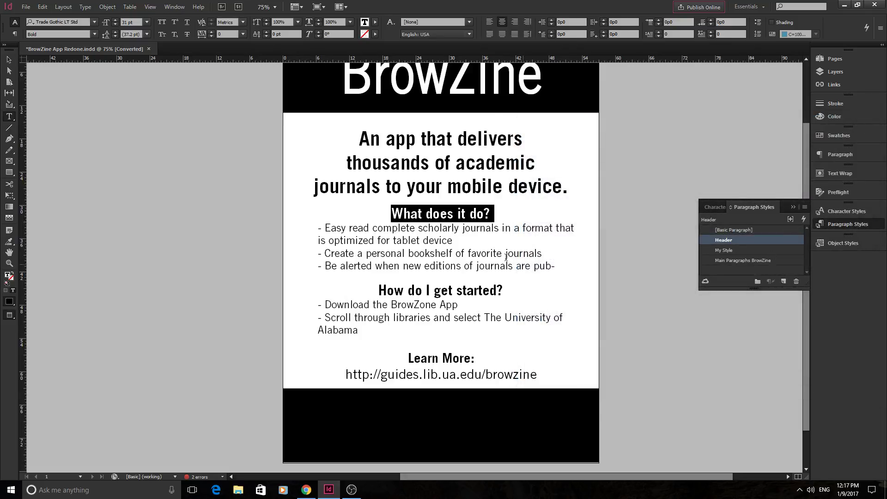
click(456, 254)
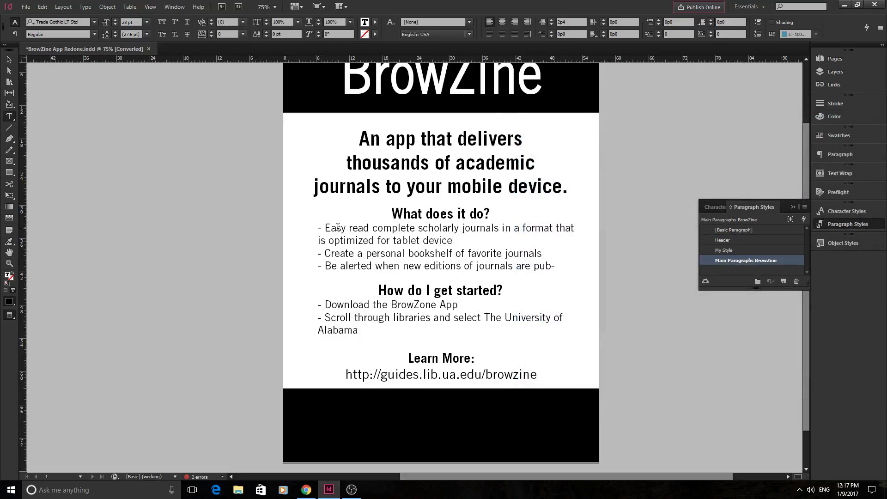
Step: Apply Header to the first bullet and delete a stray 'w' after 'device'
drag(325, 227, 375, 223)
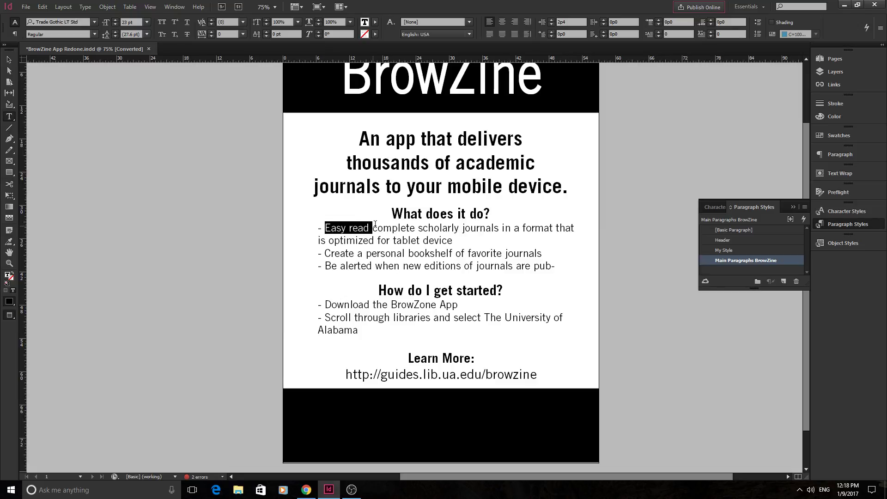
click(725, 240)
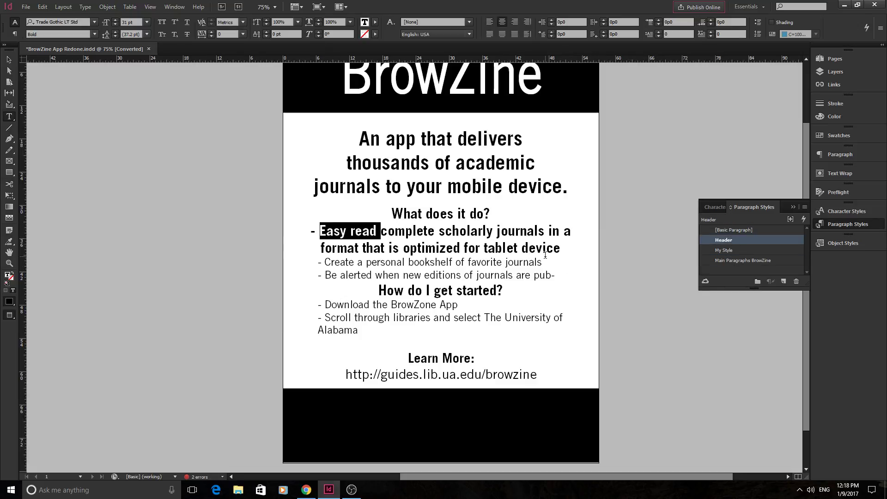
click(531, 266)
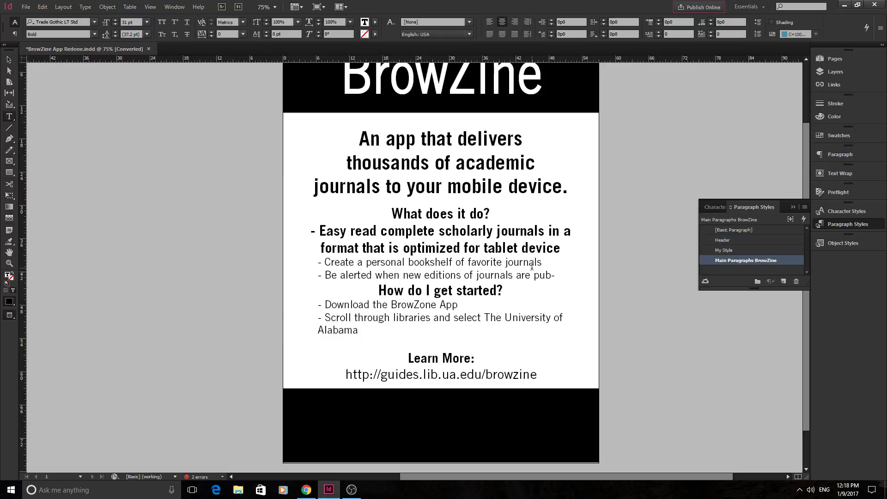
click(439, 229)
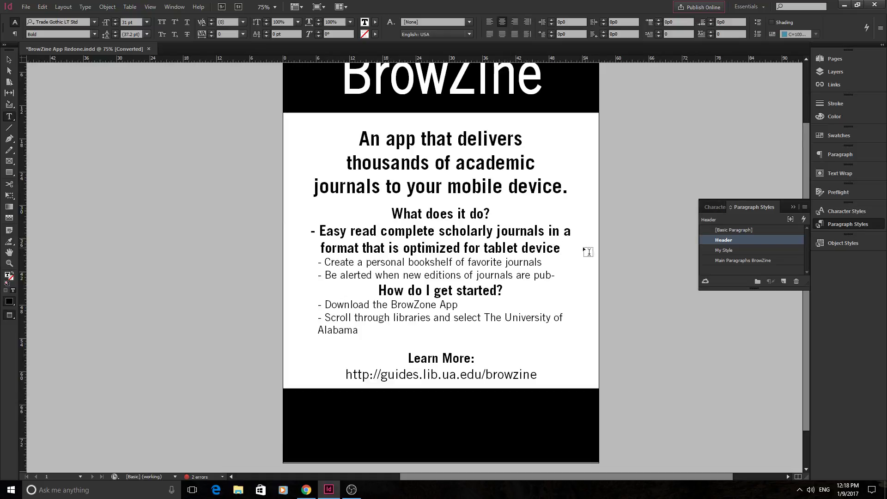
click(566, 247)
text(w)
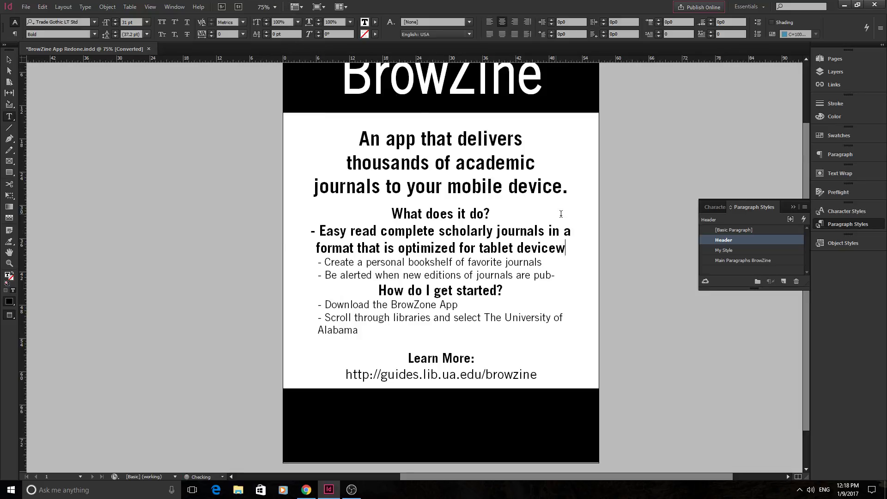
key(BackSpace)
click(644, 263)
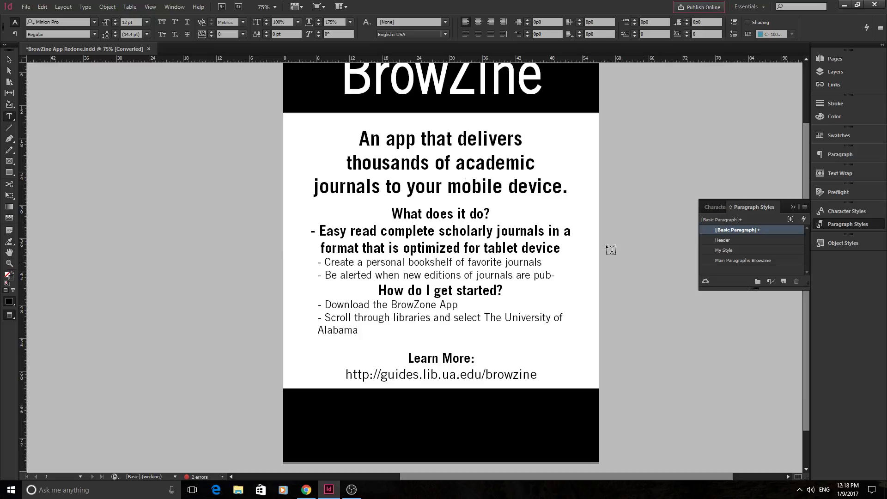
key(w)
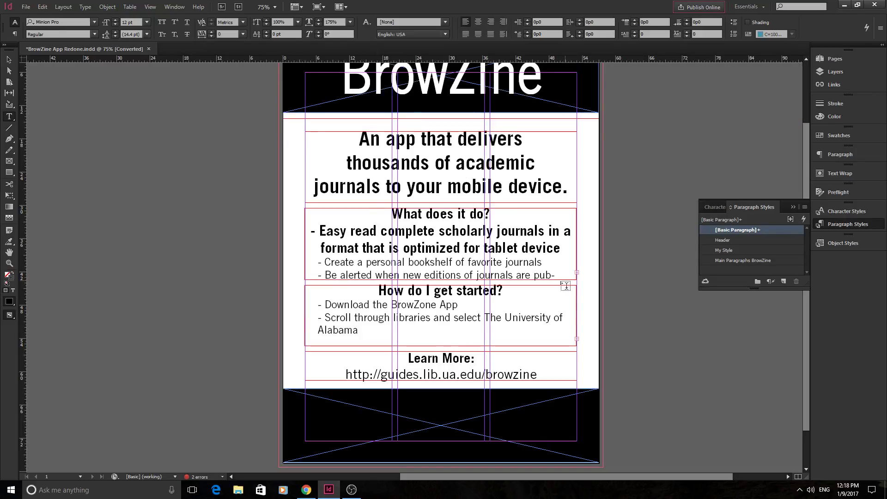
Step: Delete the stray 'w' after 'Alabama', undo the recent text edits, and hide frame edges
click(560, 262)
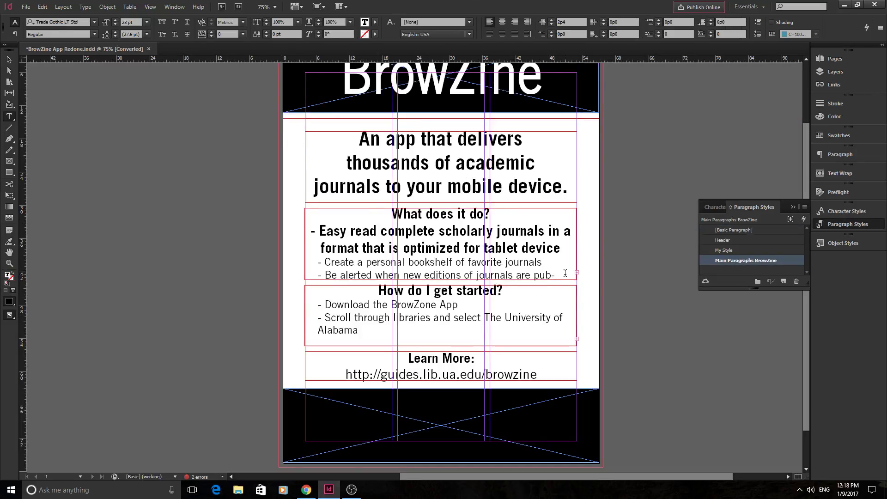
click(398, 331)
text(w)
key(Delete)
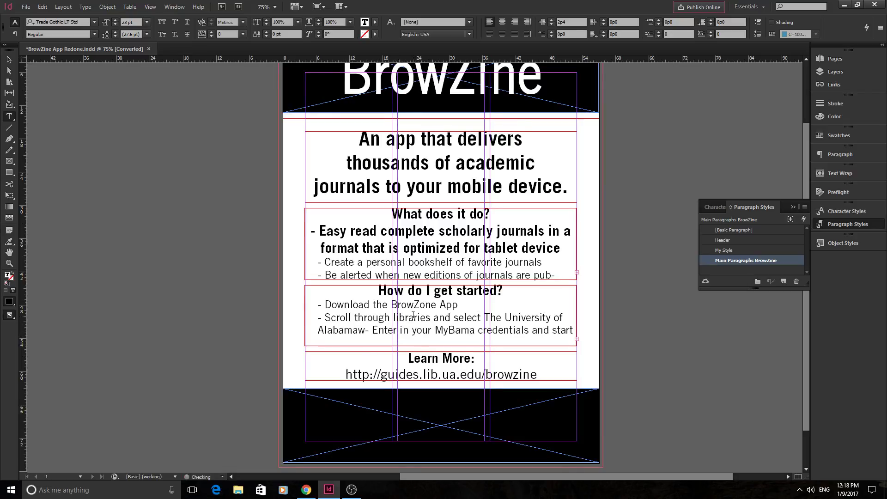
key(BackSpace)
key(ctrl+z)
key(ctrl+z)
key(ctrl+z)
key(ctrl+z)
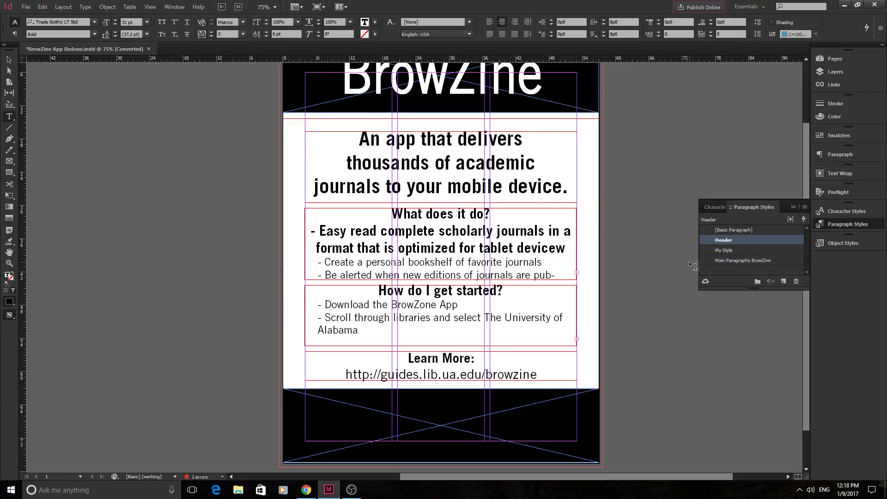
click(665, 245)
key(w)
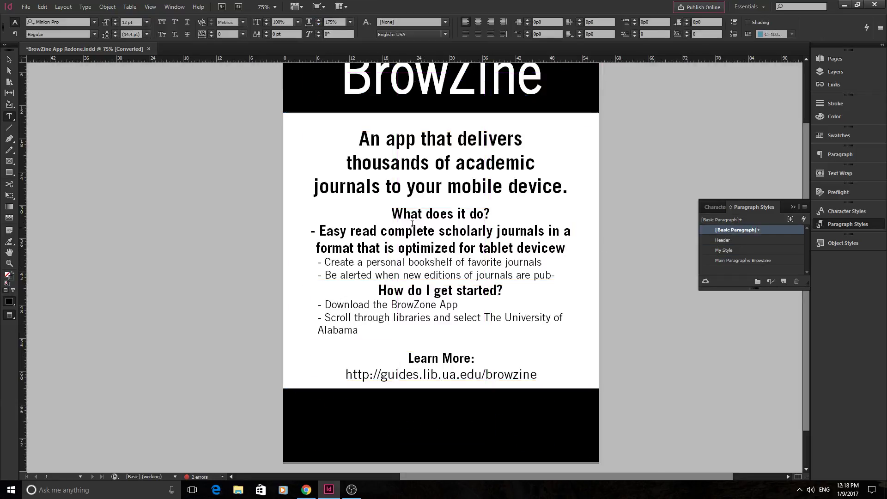
Step: Undo the Header styling so the first bullet returns to Main Paragraphs BrowZine
key(ctrl+z)
key(ctrl+z)
key(ctrl+z)
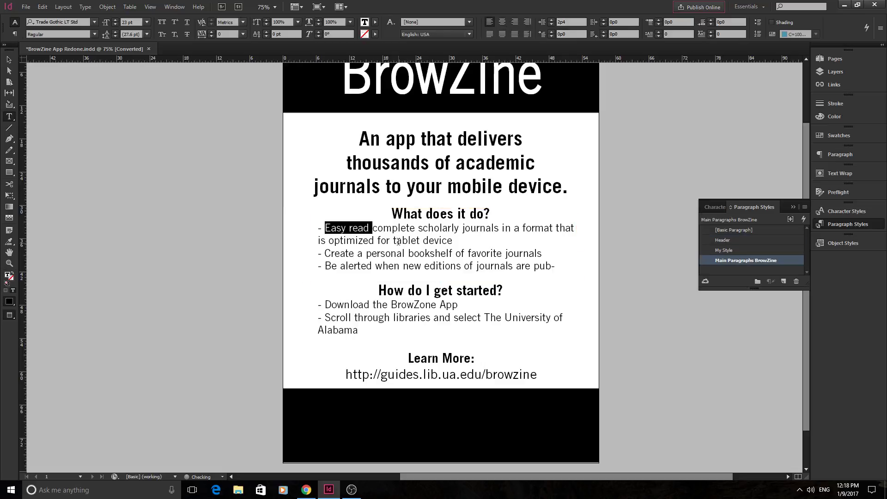
drag(403, 214, 477, 213)
click(502, 214)
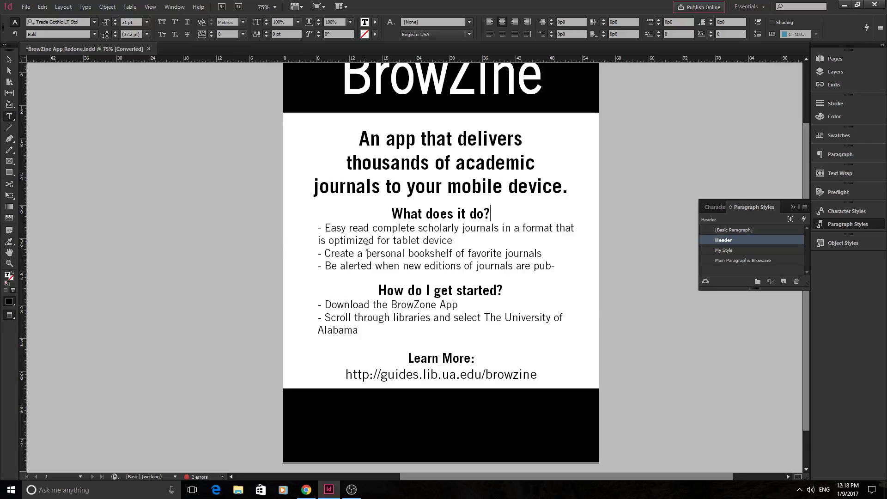
drag(324, 227, 372, 227)
click(412, 250)
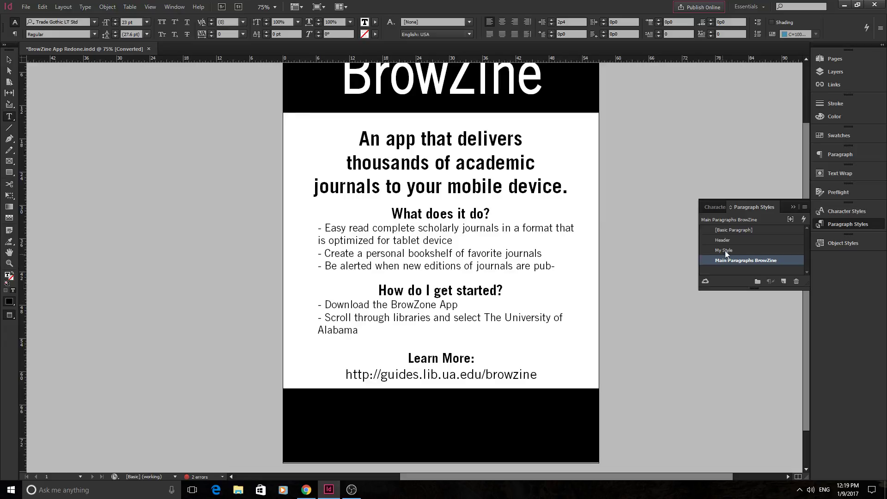
Step: Create Character Style 1 in the Character Styles panel, inspect it, and cancel without changes
click(706, 209)
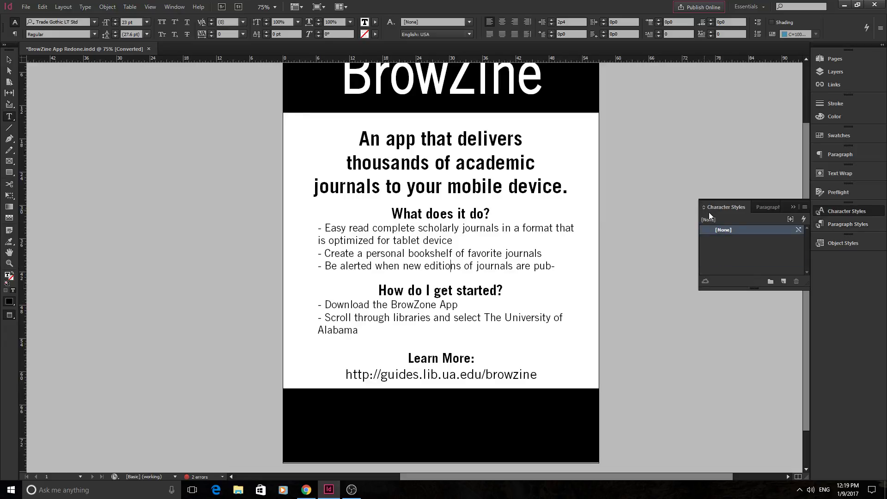
click(763, 207)
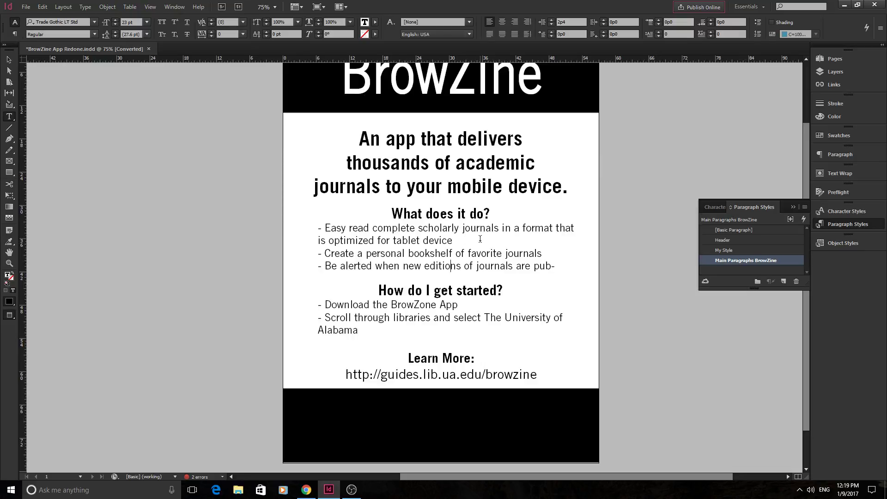
click(714, 208)
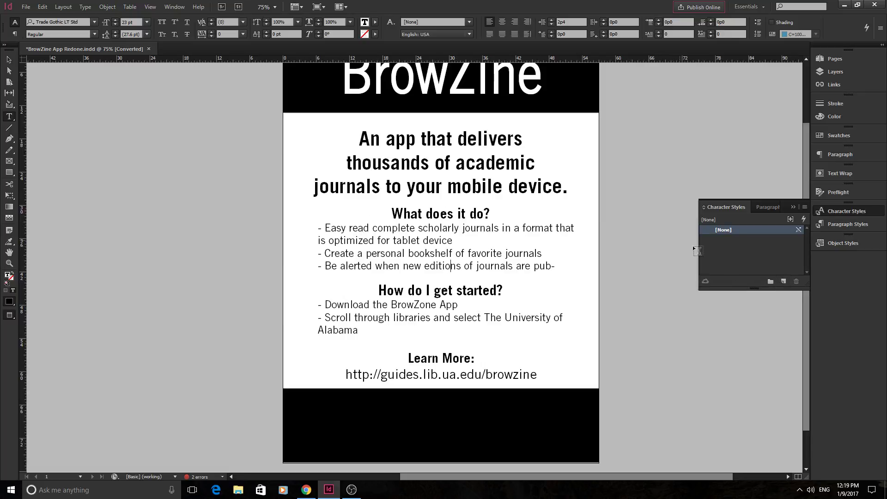
click(784, 281)
double_click(759, 240)
drag(472, 111, 757, 93)
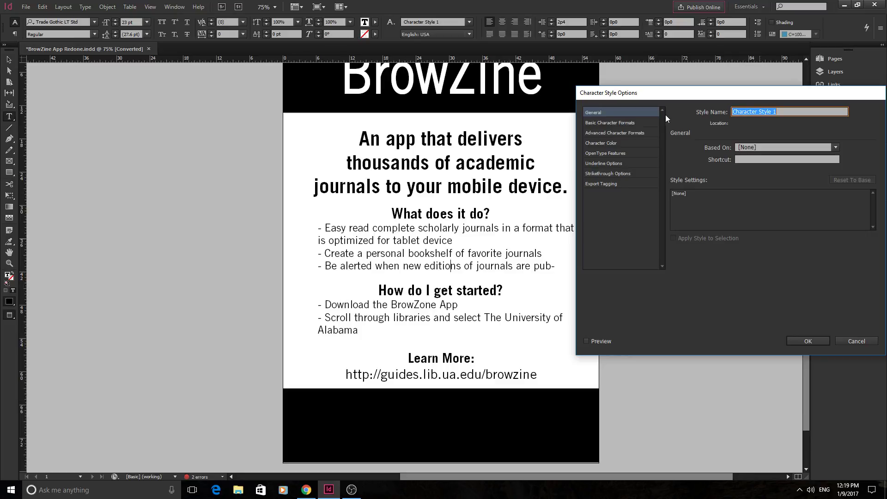
click(626, 123)
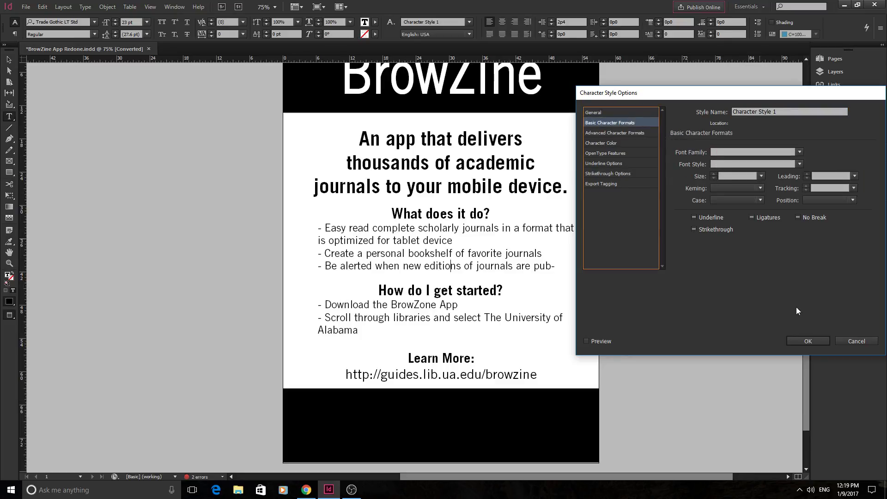
click(854, 342)
drag(392, 213, 495, 212)
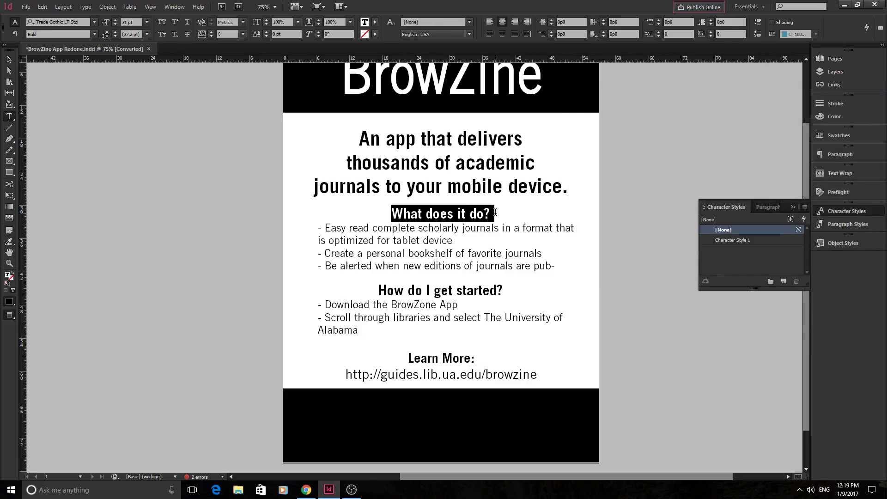
Step: Create Character Style 2 and delete Character Style 1
click(783, 282)
click(758, 240)
click(758, 240)
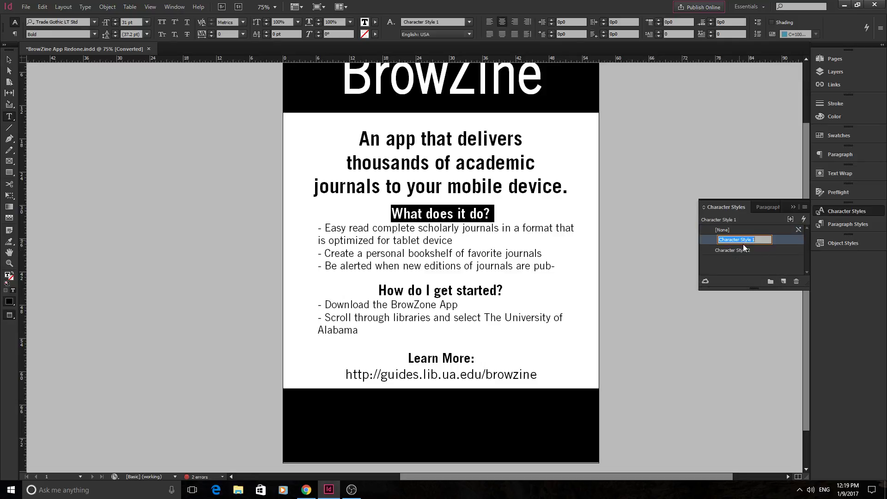
click(770, 243)
click(795, 282)
key(Return)
click(758, 242)
Step: Set Character Style 2 to Trade Gothic LT Std Regular at 25 pt
double_click(758, 242)
click(610, 123)
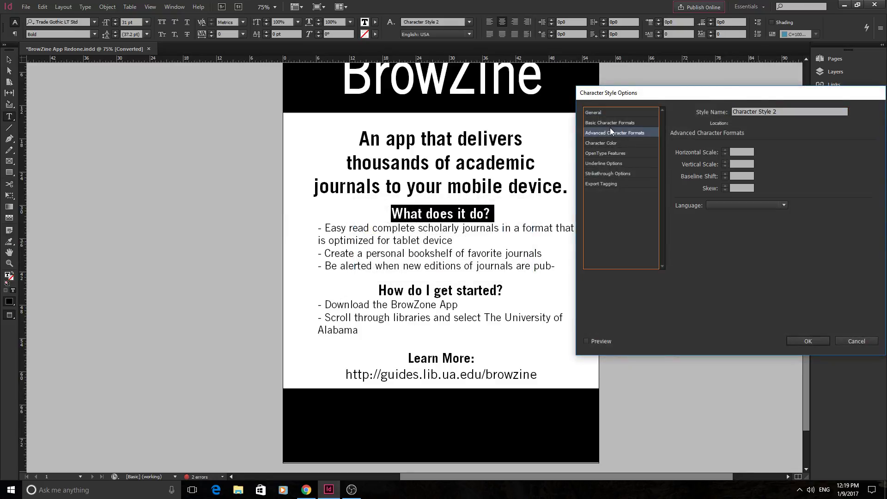
click(733, 151)
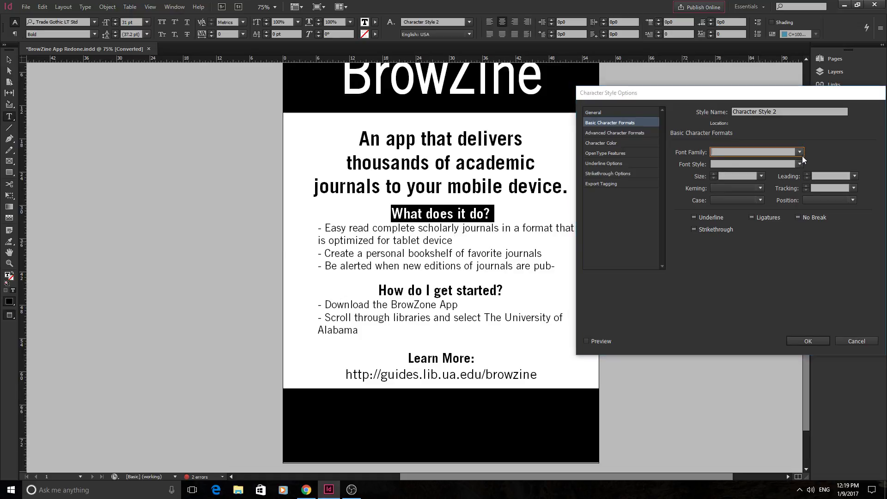
click(798, 153)
click(750, 162)
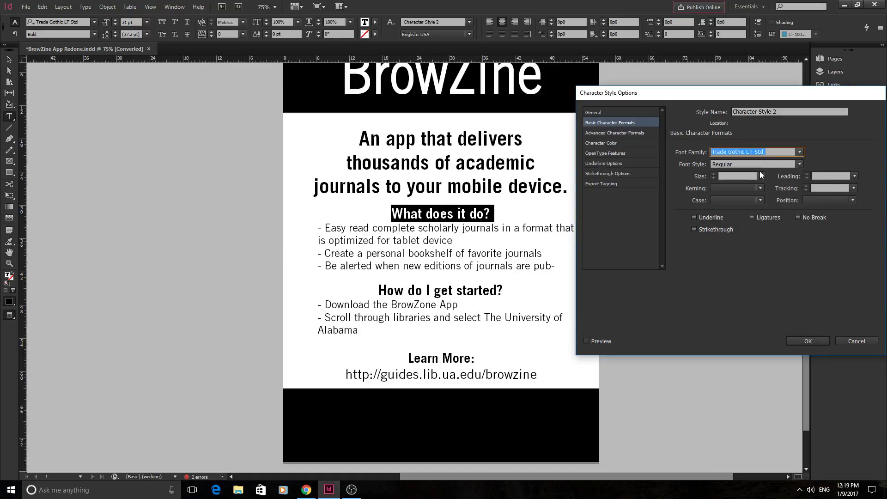
click(719, 175)
text(25)
key(Return)
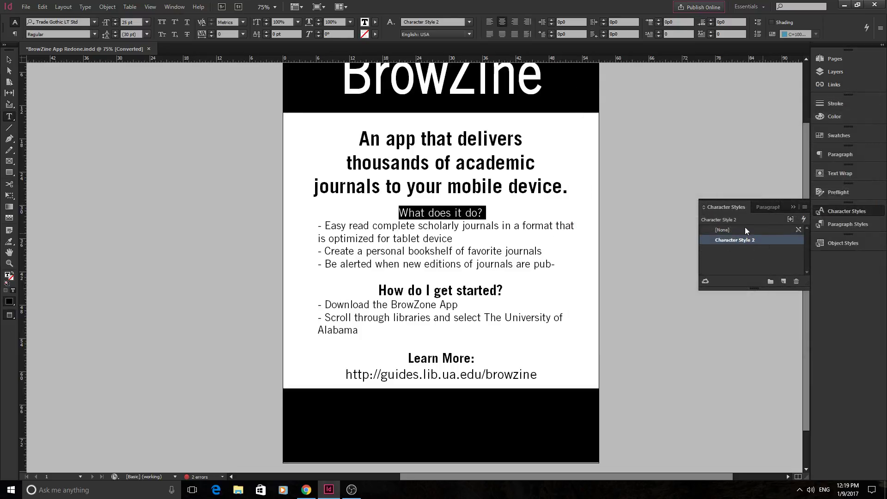
Step: Give Character Style 2 a magenta character colour and set the heading back to [None]
double_click(777, 239)
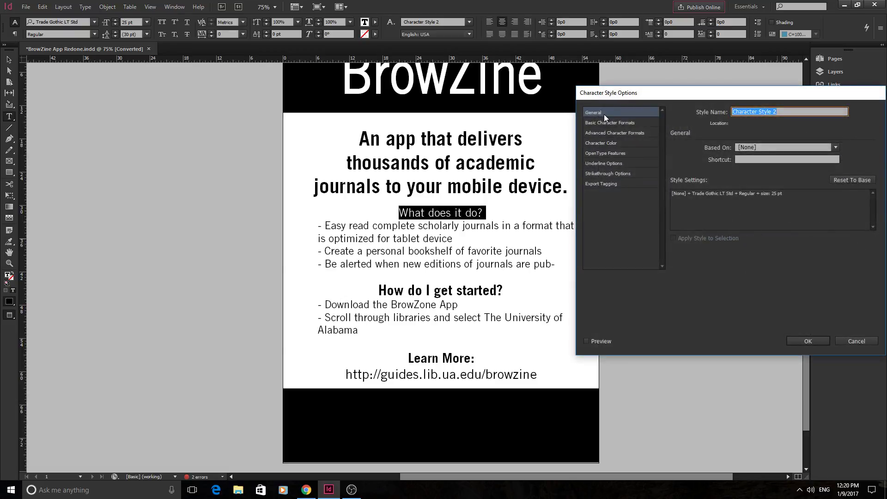
click(607, 122)
click(617, 133)
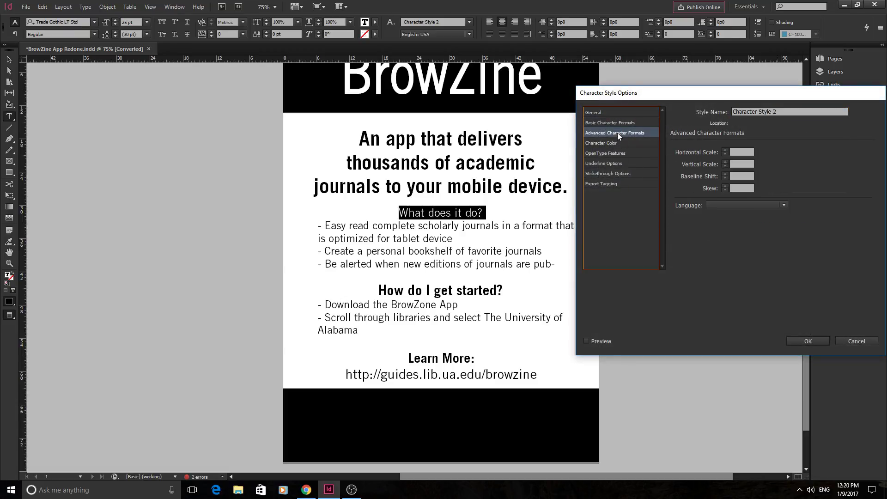
click(617, 140)
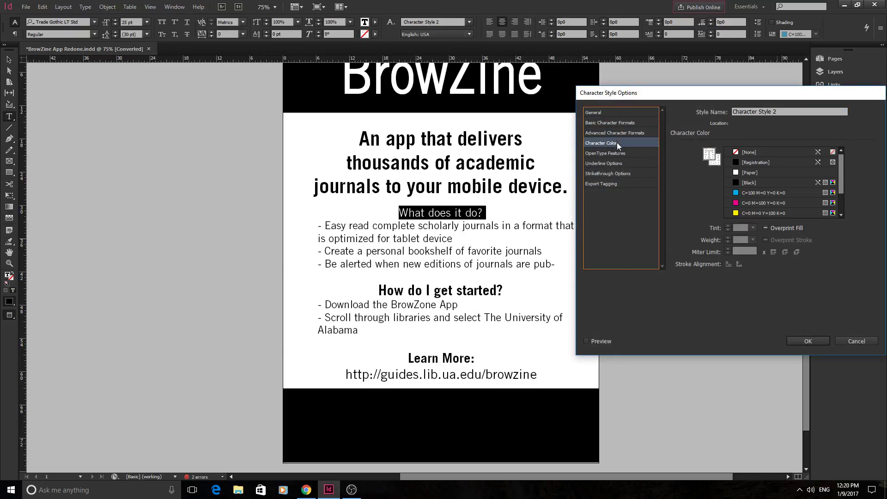
click(739, 202)
click(805, 340)
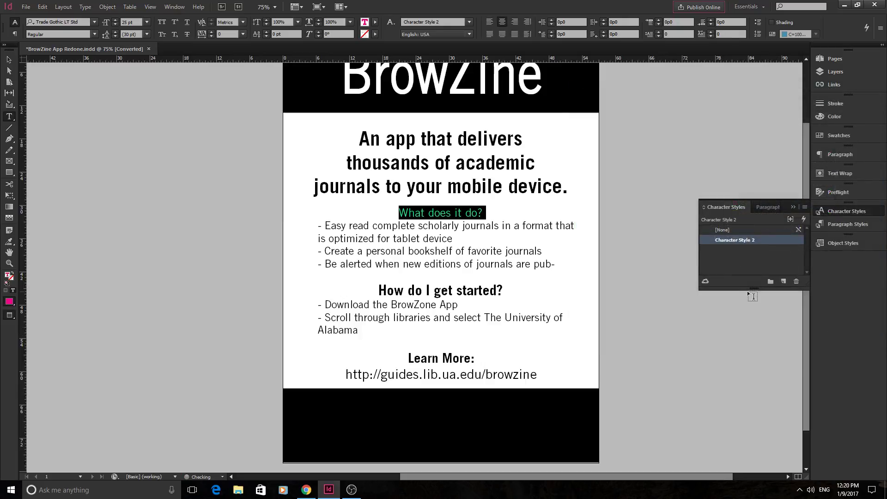
click(745, 230)
click(343, 226)
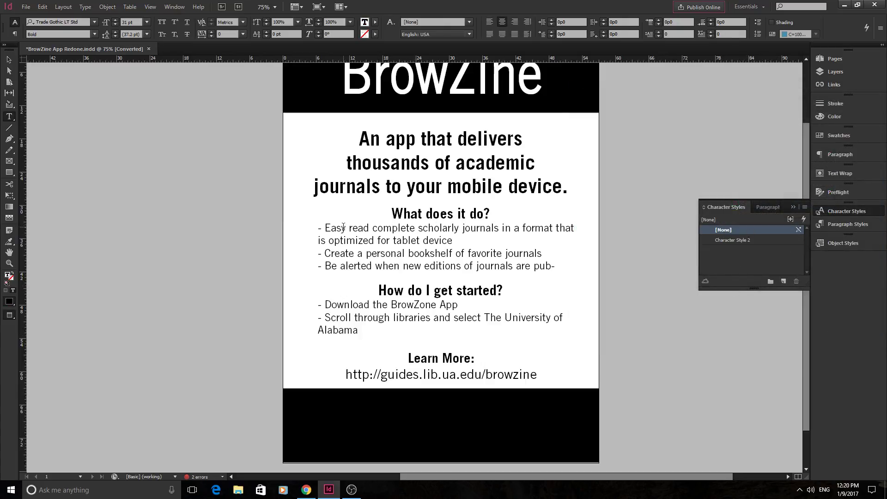
Step: Change Character Style 2's font style to Bold
click(755, 240)
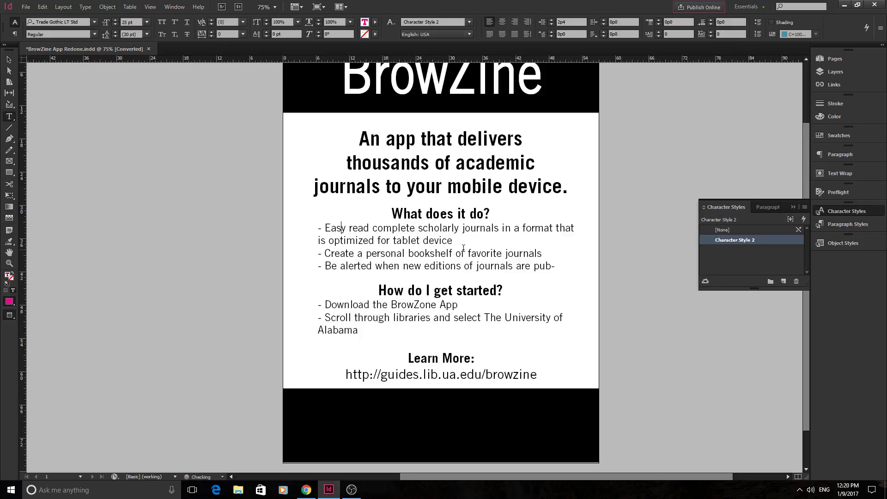
double_click(786, 239)
click(593, 124)
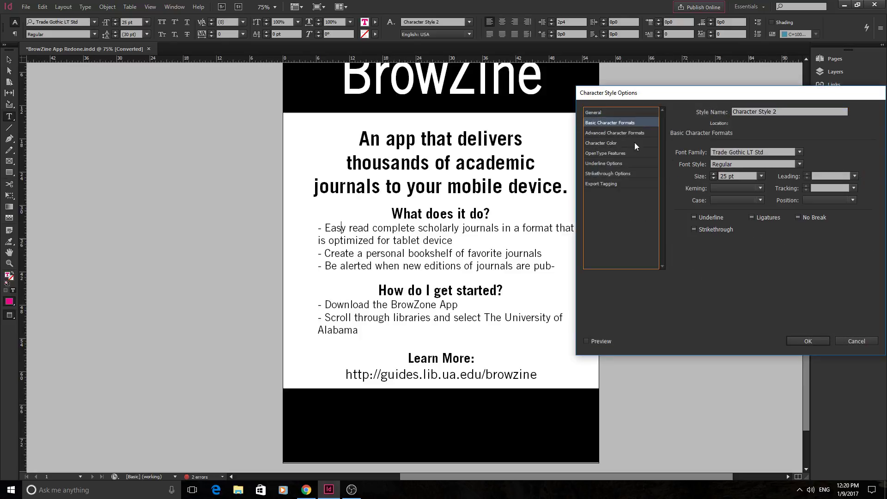
click(799, 164)
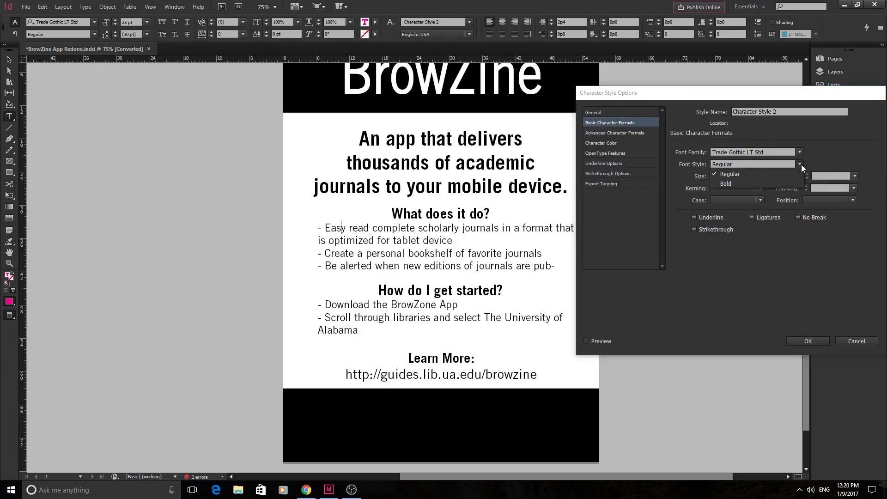
click(749, 184)
click(819, 342)
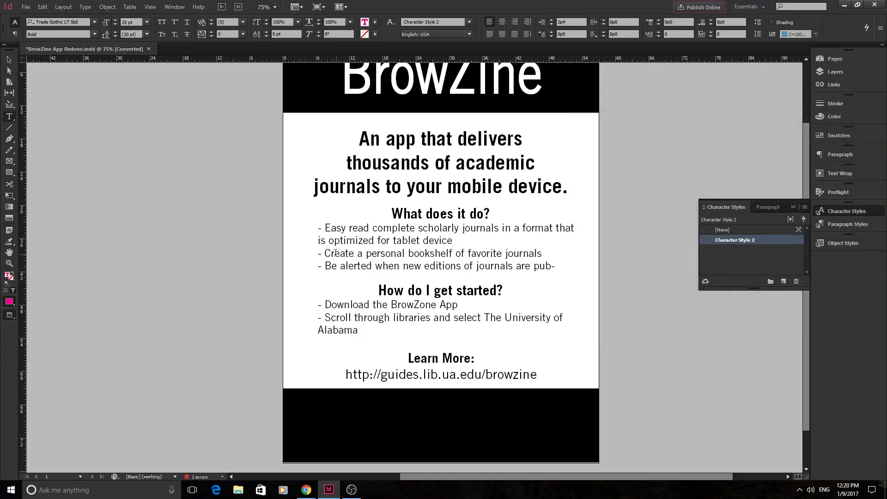
Step: Apply Character Style 2 to the words Easy, new and BrowZone App
drag(325, 228, 345, 228)
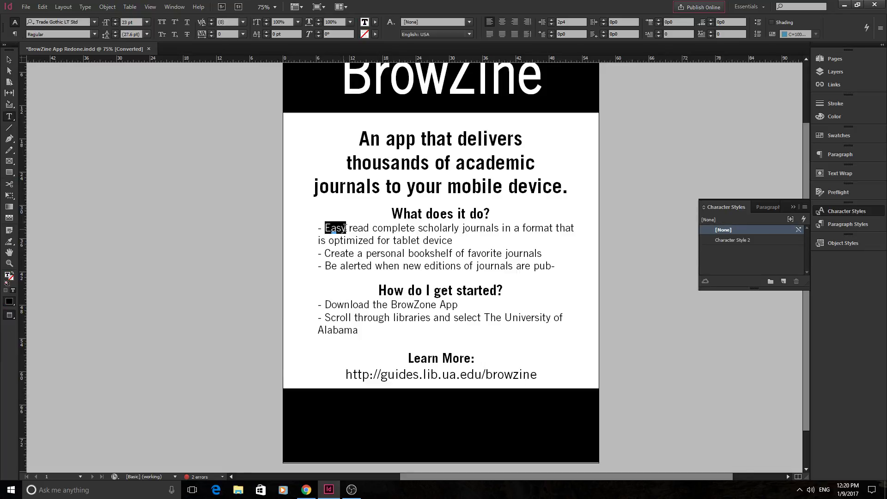
click(744, 240)
click(524, 267)
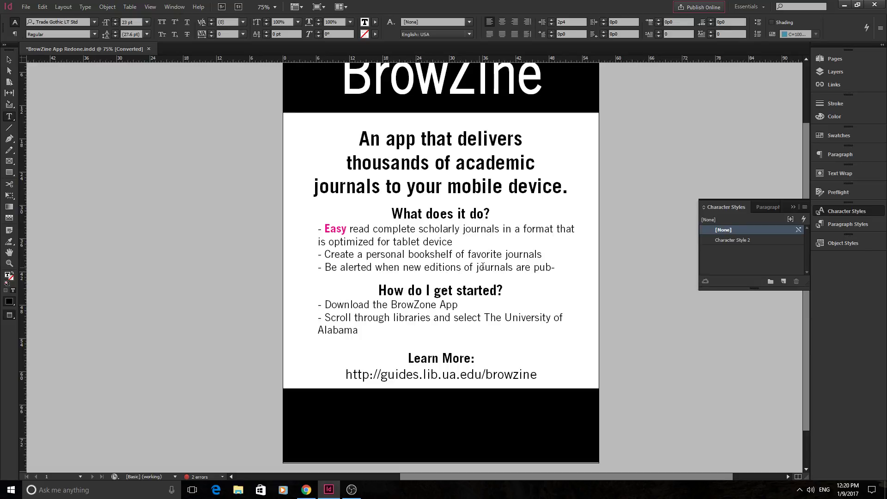
drag(404, 267, 420, 267)
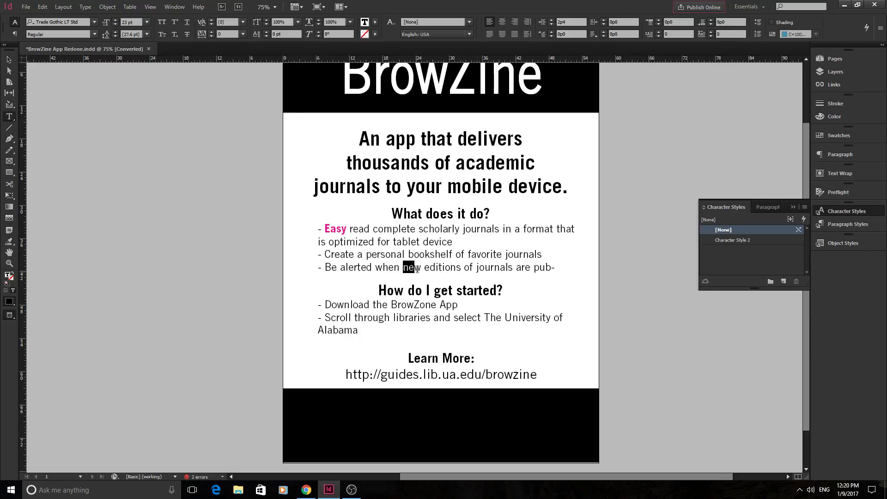
click(751, 240)
drag(392, 301, 458, 305)
click(774, 240)
click(511, 325)
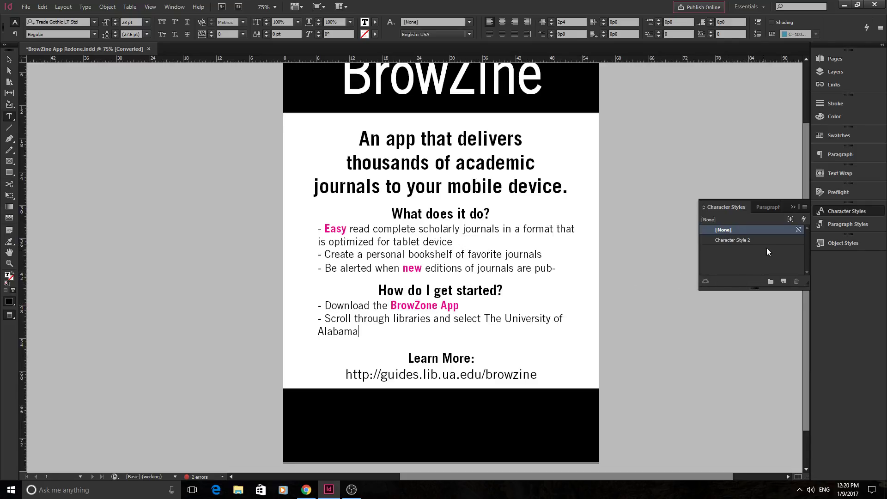
Step: Change Character Style 2's colour to the green swatch C=75 M=5 Y=100 K=0
double_click(776, 240)
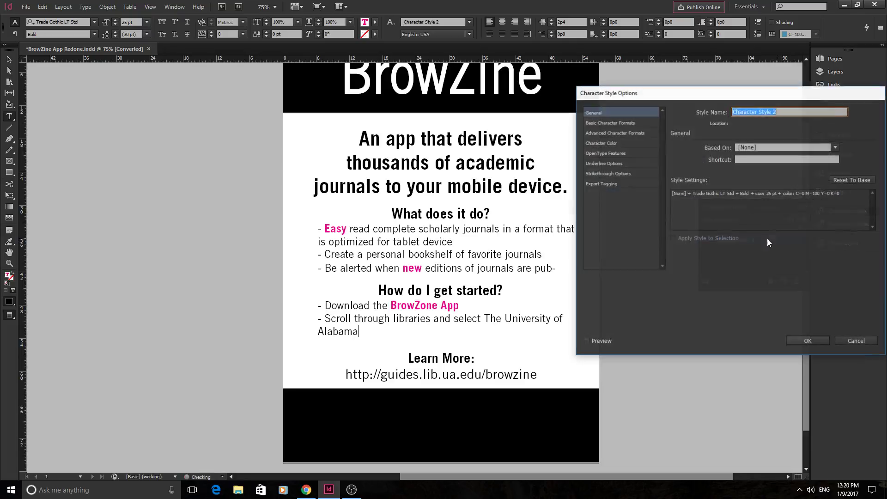
click(603, 143)
scroll(764, 186, down, 1)
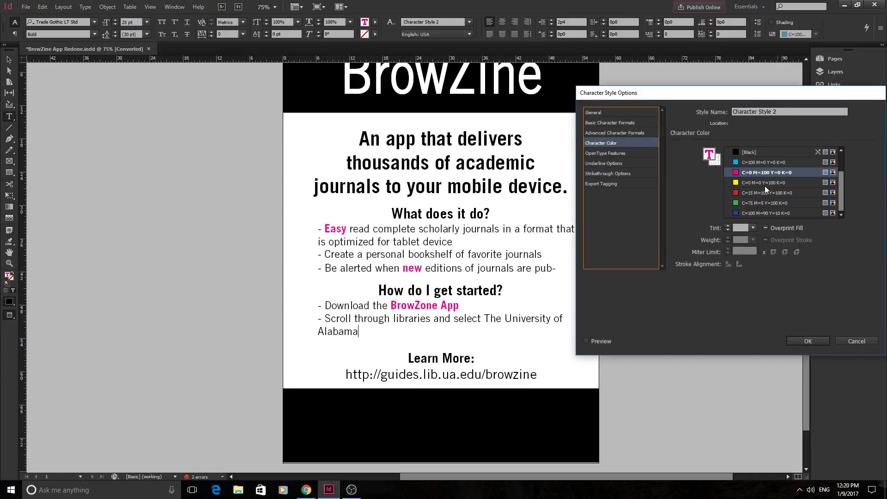
click(737, 193)
click(591, 341)
click(739, 202)
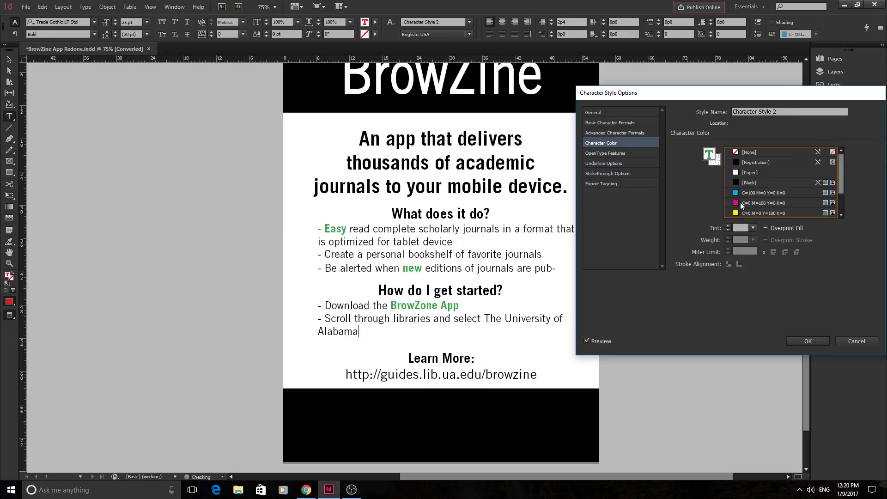
click(796, 340)
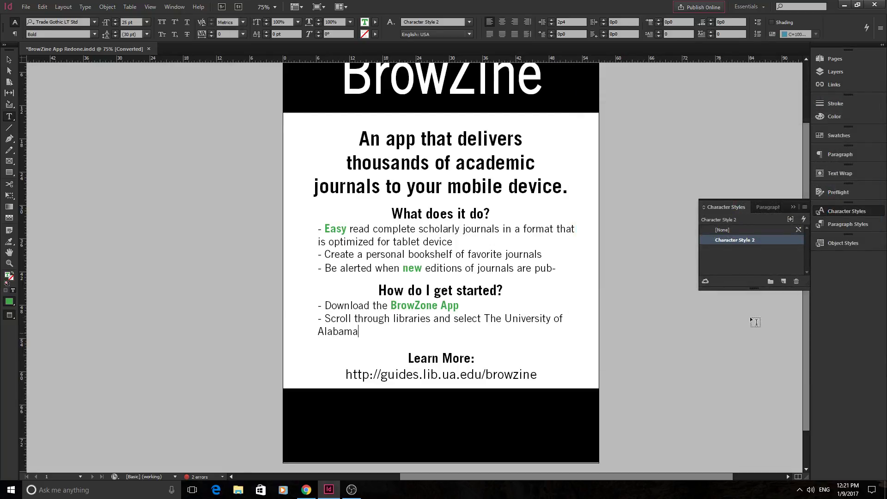
click(855, 239)
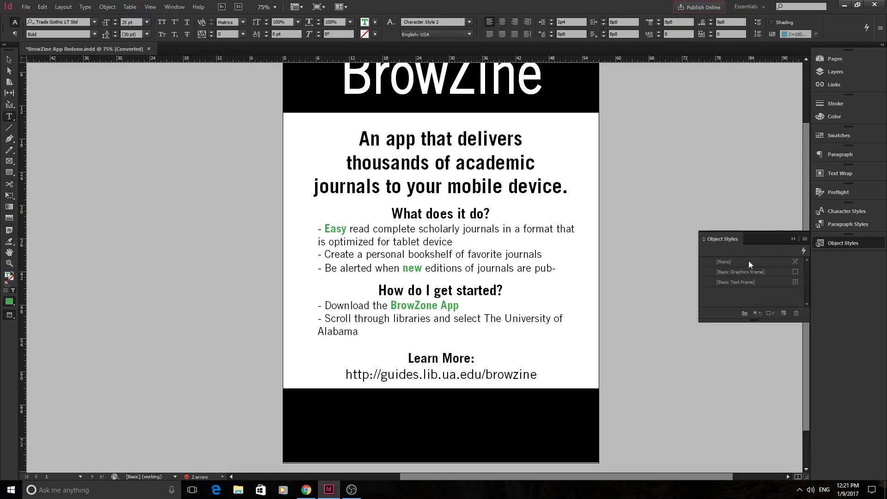